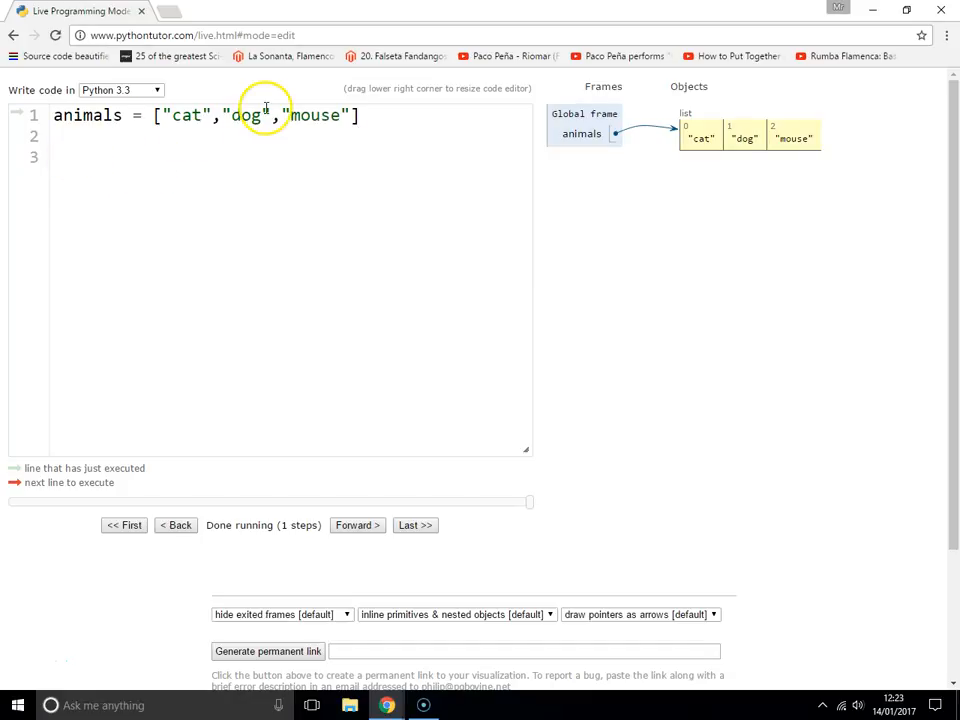
Highlight the cat, dog, mouse list items, then start line 3 with the word for.
mouse_move(165, 115)
left_mouse_down()
mouse_move(355, 114)
mouse_move(148, 115)
left_mouse_up()
left_click(395, 125)
left_click(105, 190)
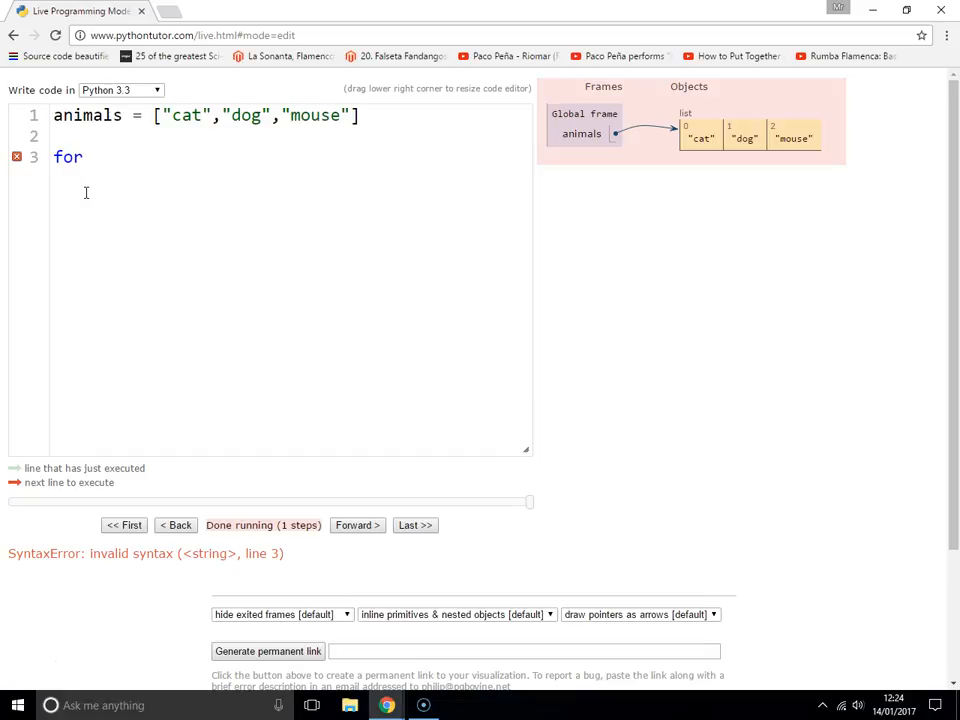
type("i")
Complete line 3 as 'for animal in animals:' and add print(animal) so cat, dog, mouse print.
key("BackSpace")
type("animal")
double_click(110, 115)
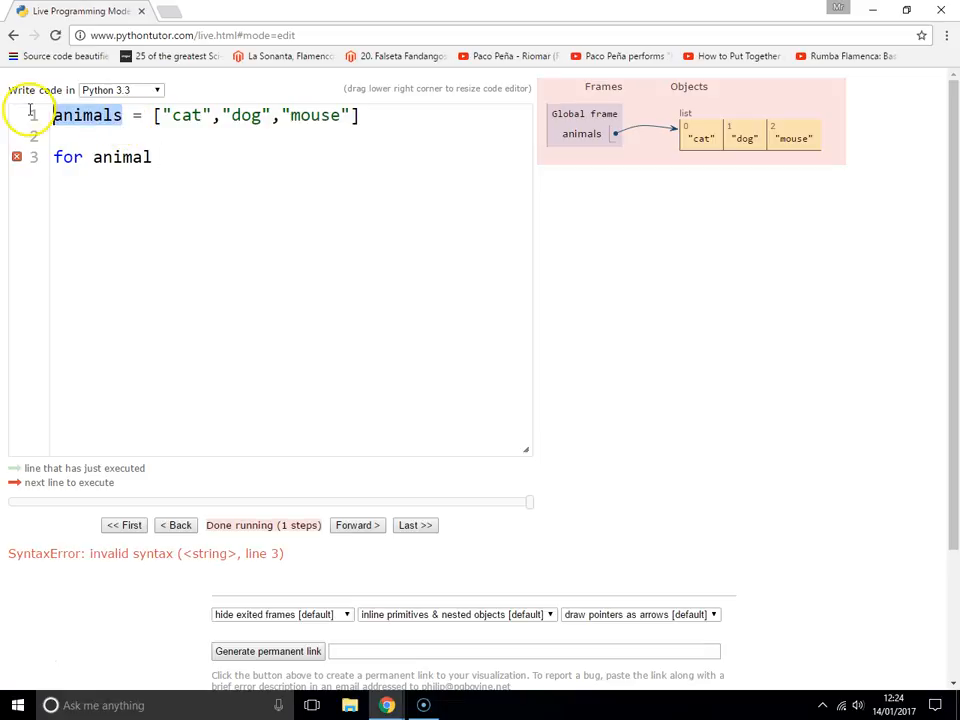
left_click(90, 157)
left_click_drag(91, 157, 150, 157)
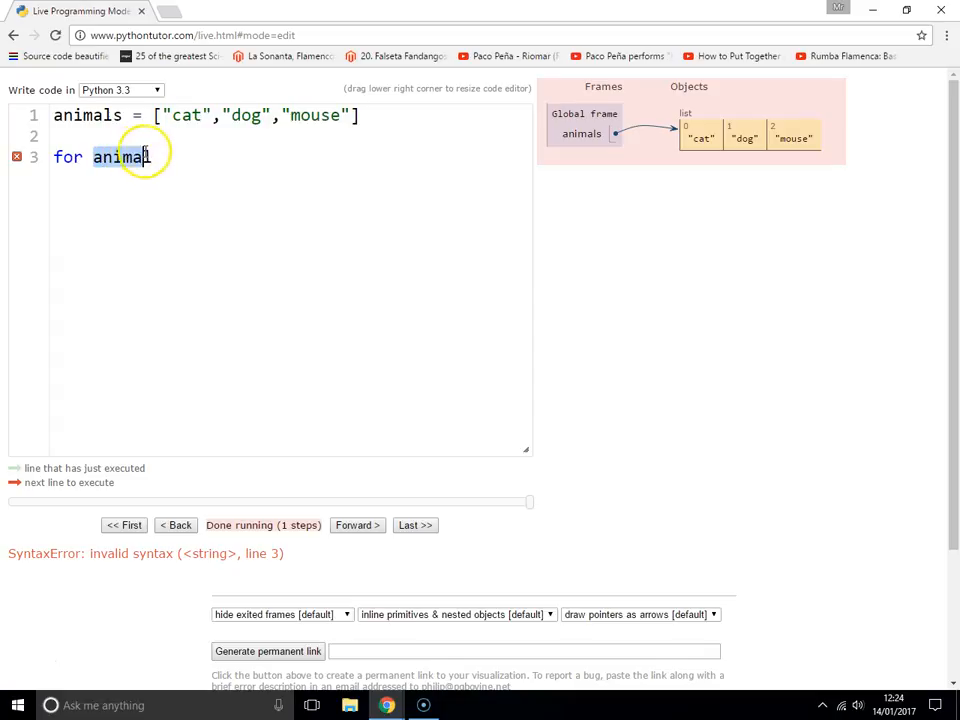
left_click(185, 151)
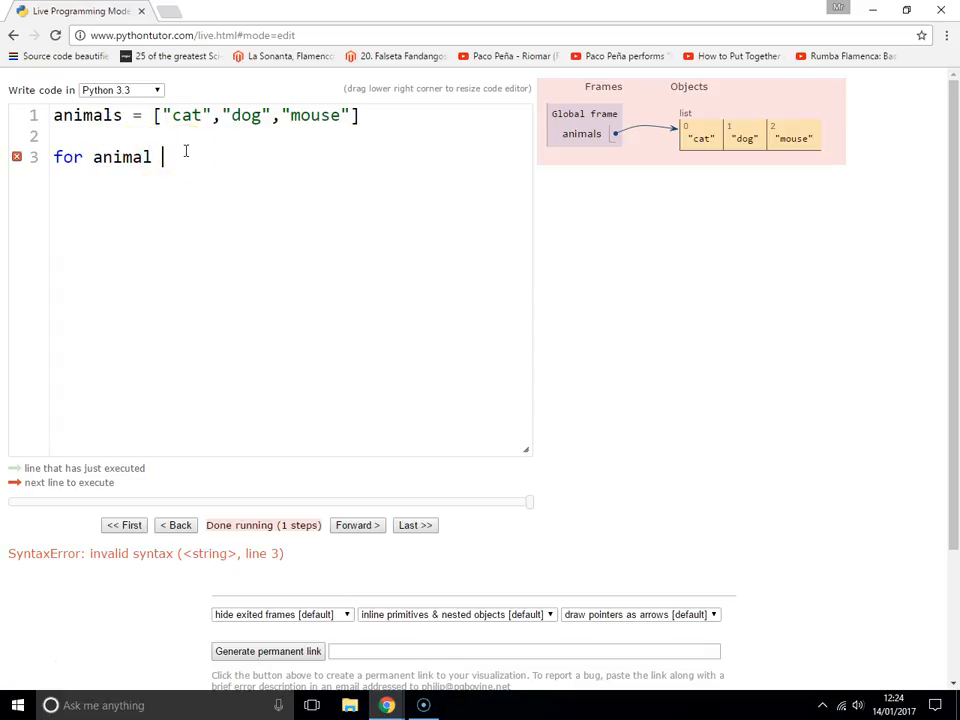
type("in animals:")
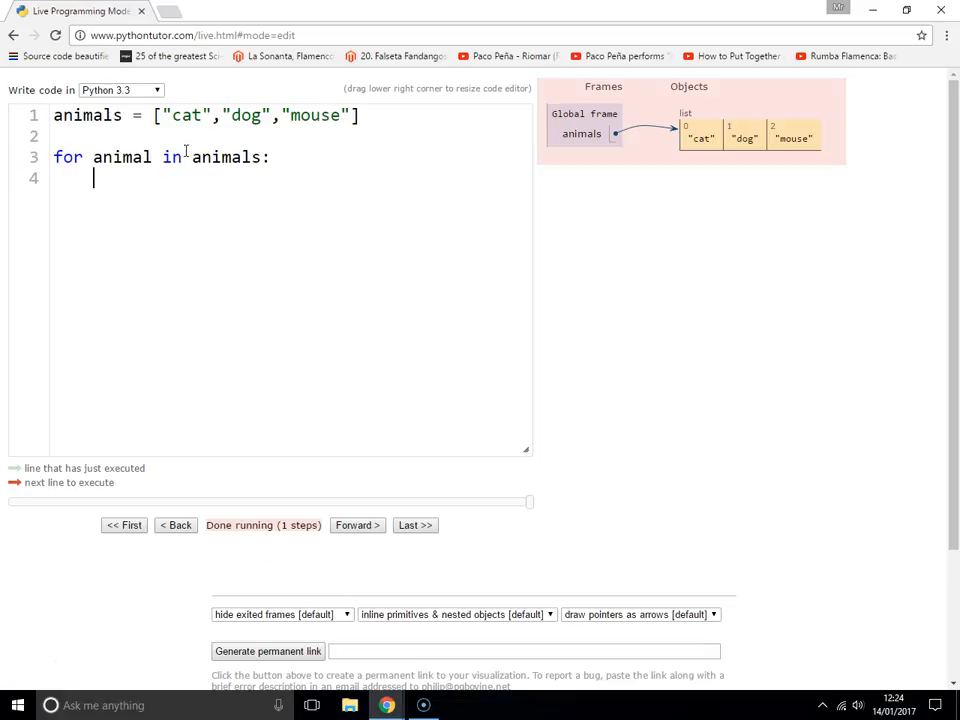
type("print(animal")
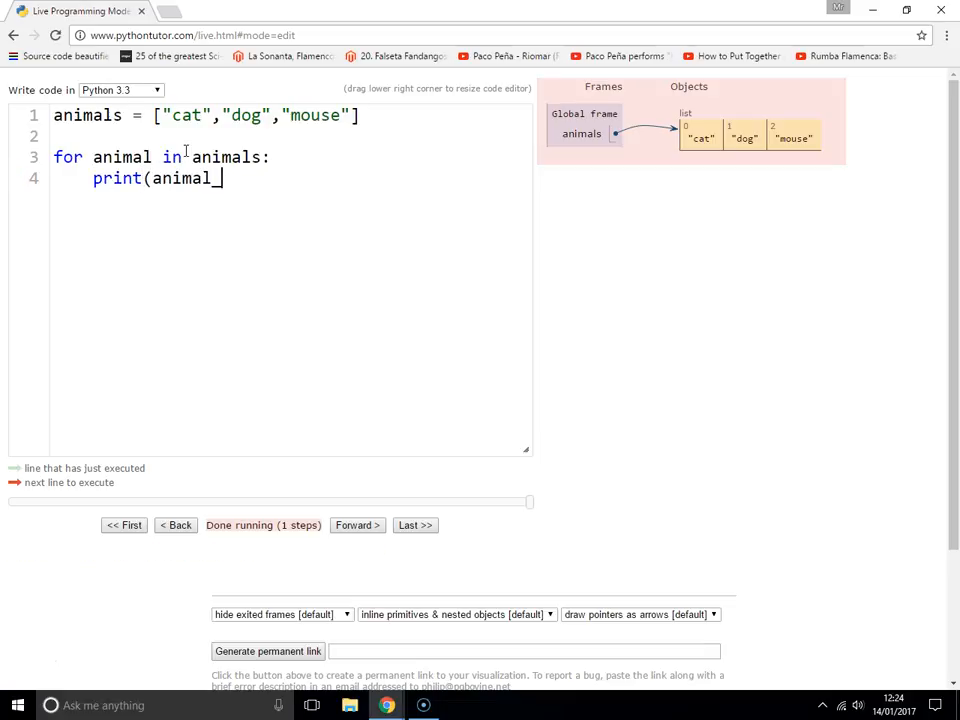
type(")")
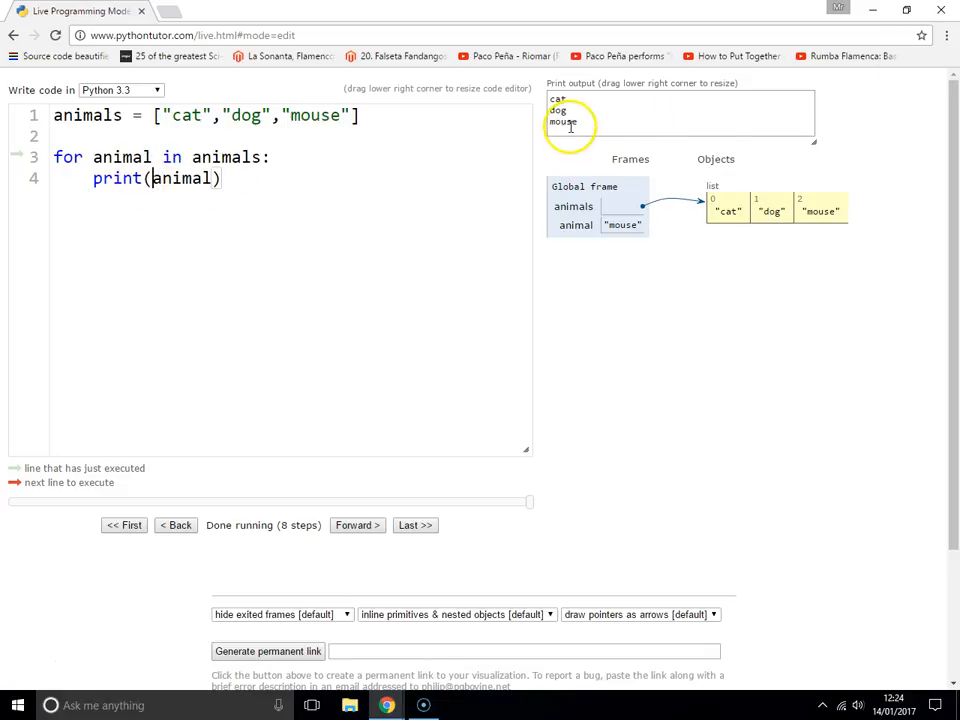
Edit line 4 to print('I want a', animal, 'for xmas.') for each animal.
mouse_move(580, 121)
left_mouse_down()
mouse_move(560, 120)
mouse_move(555, 100)
left_mouse_up()
left_click(152, 178)
type("\"")
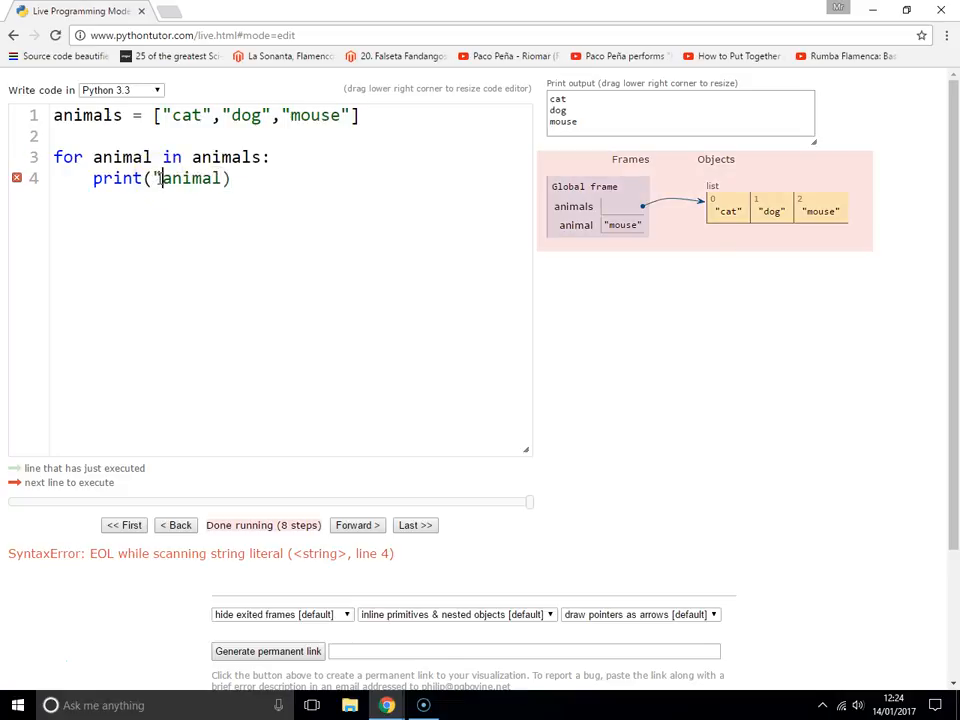
type("I")
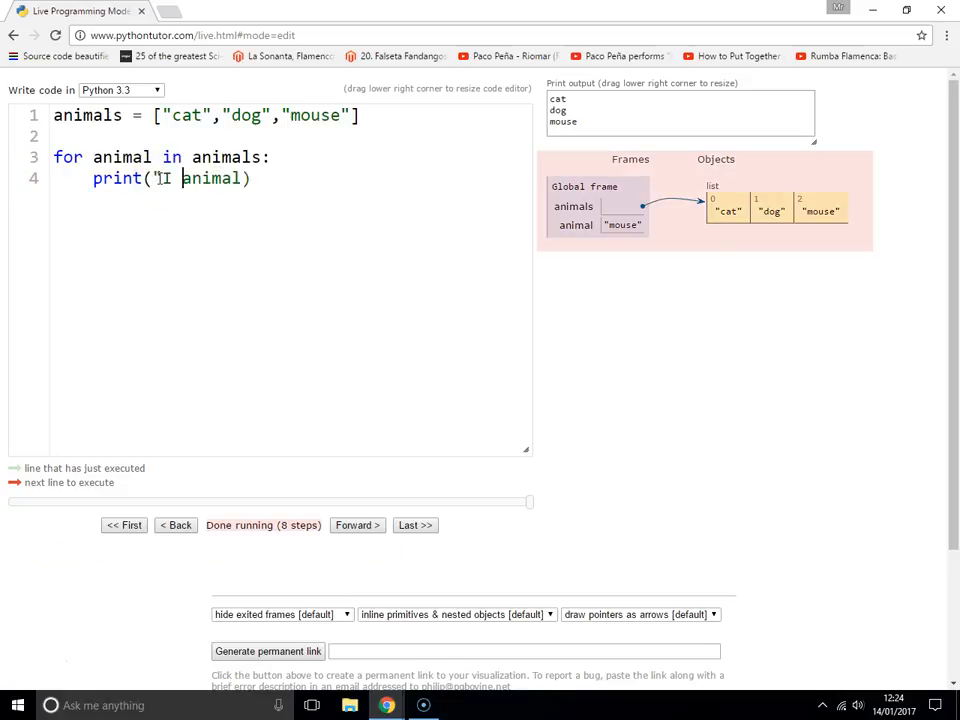
key("Delete")
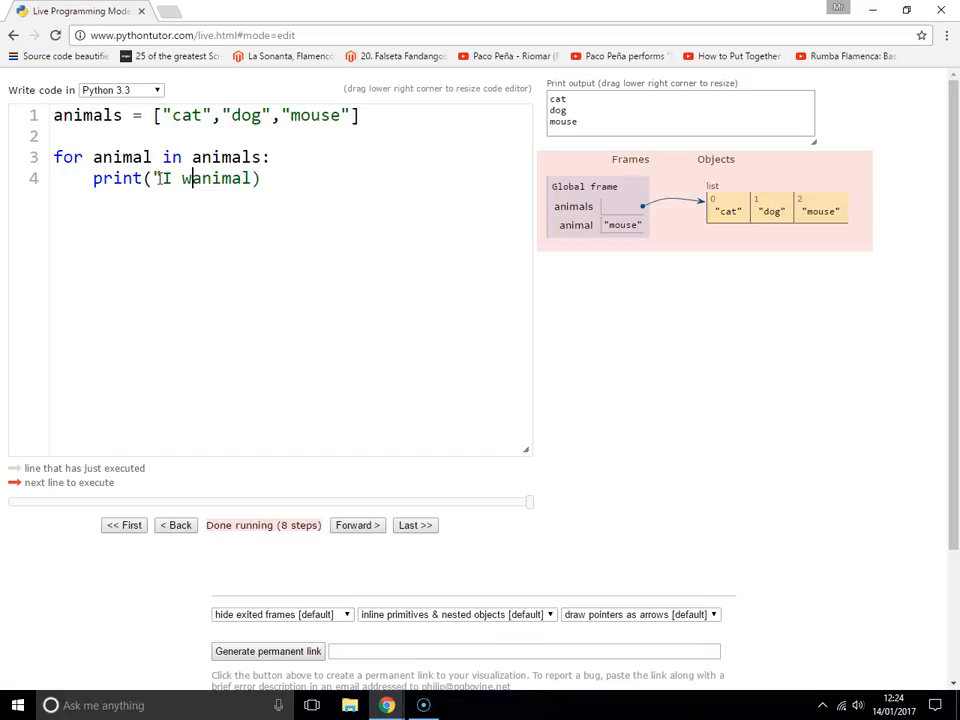
type("t a an")
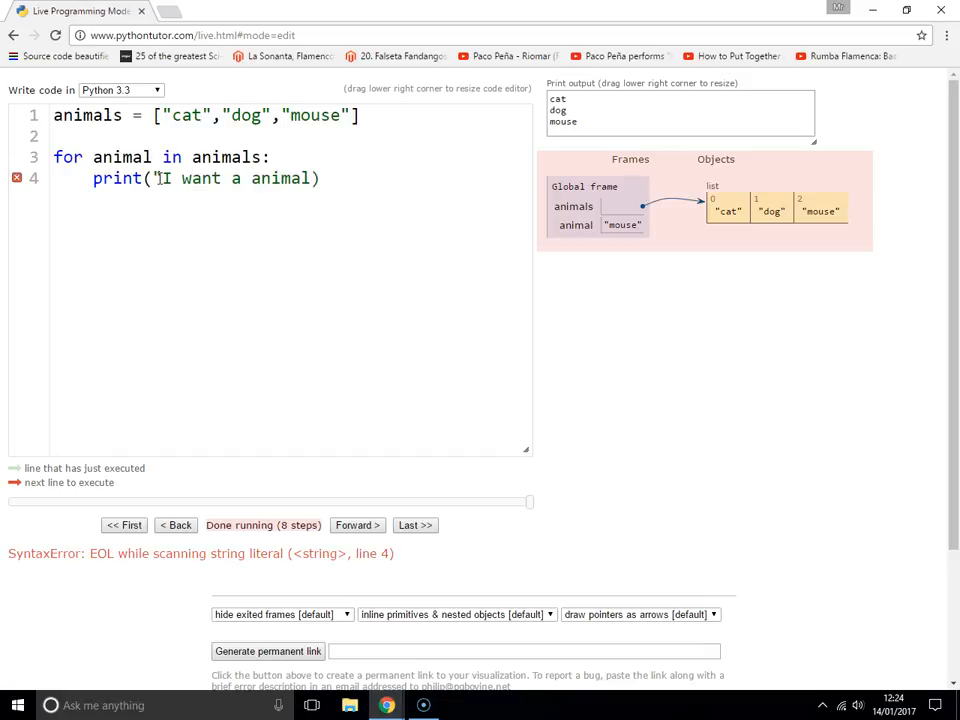
type("\"")
key("BackSpace")
key("BackSpace")
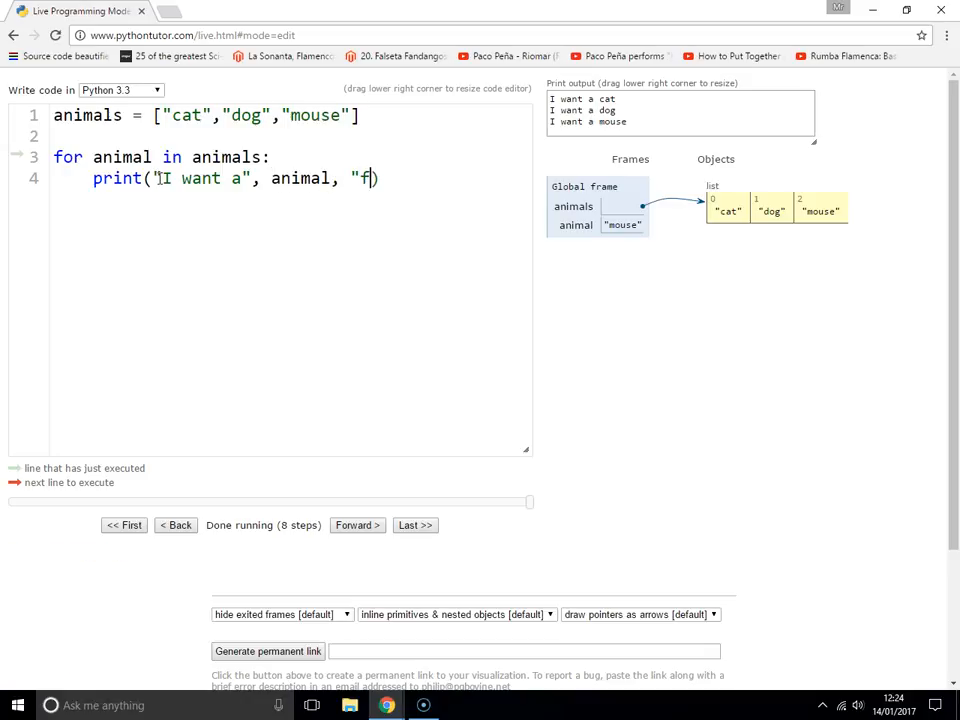
type("or xmas.")
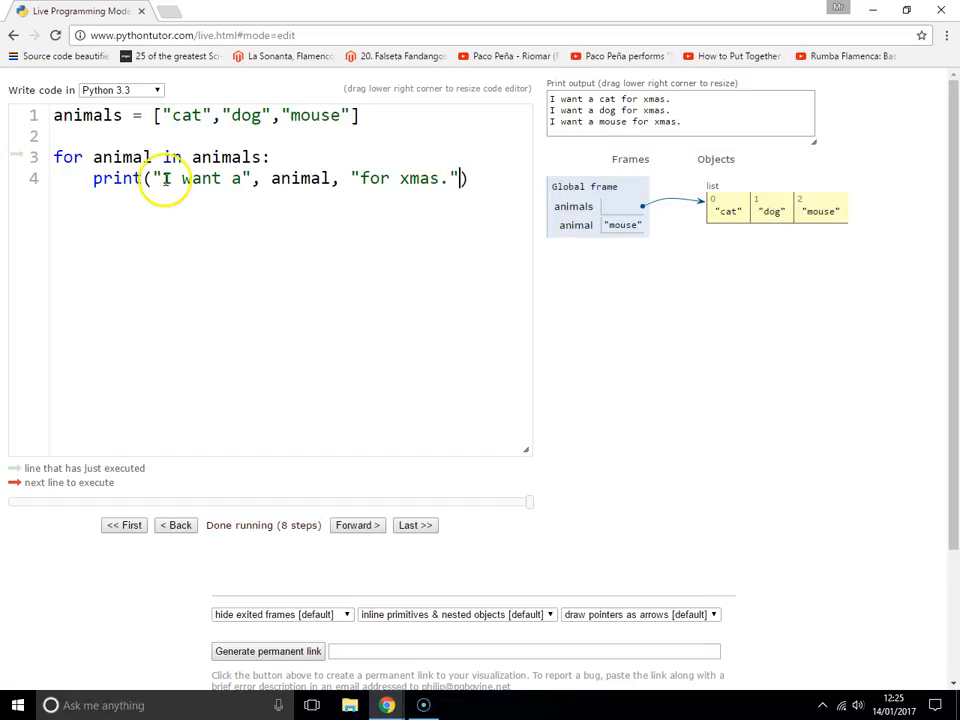
Inspect the variable animal on line 4 and highlight the three printed xmas sentences.
double_click(300, 178)
left_click(283, 180)
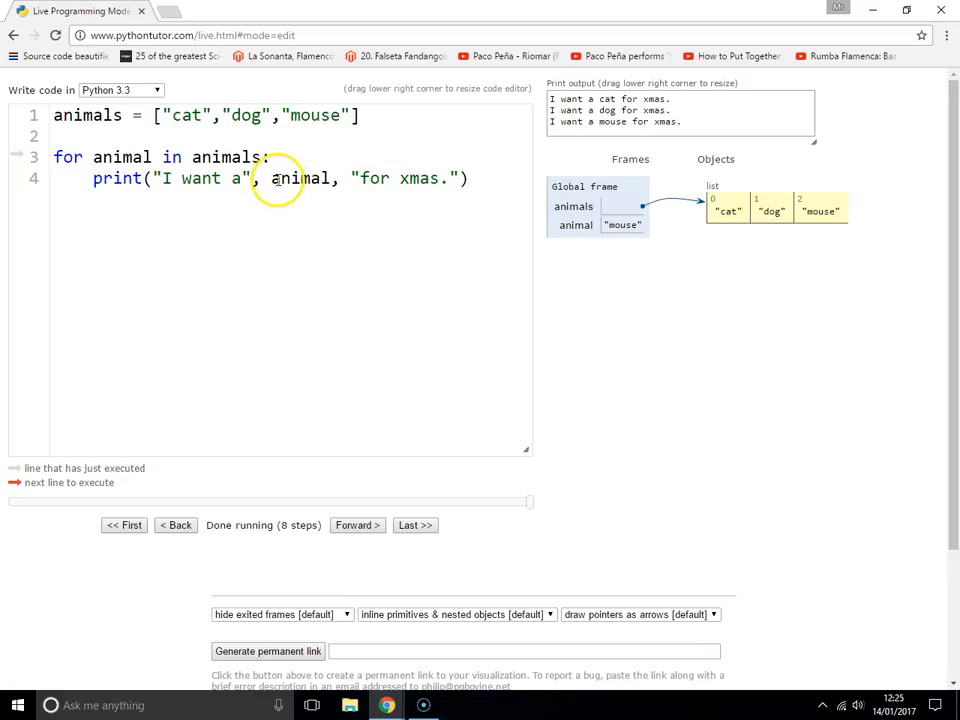
left_click(316, 178)
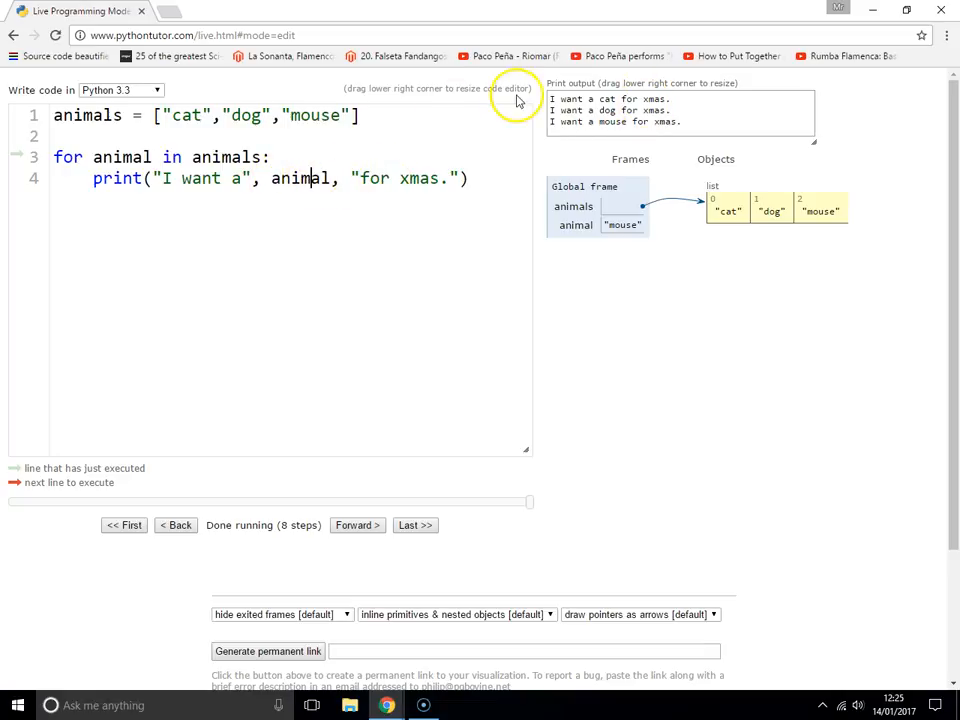
left_click_drag(548, 99, 739, 135)
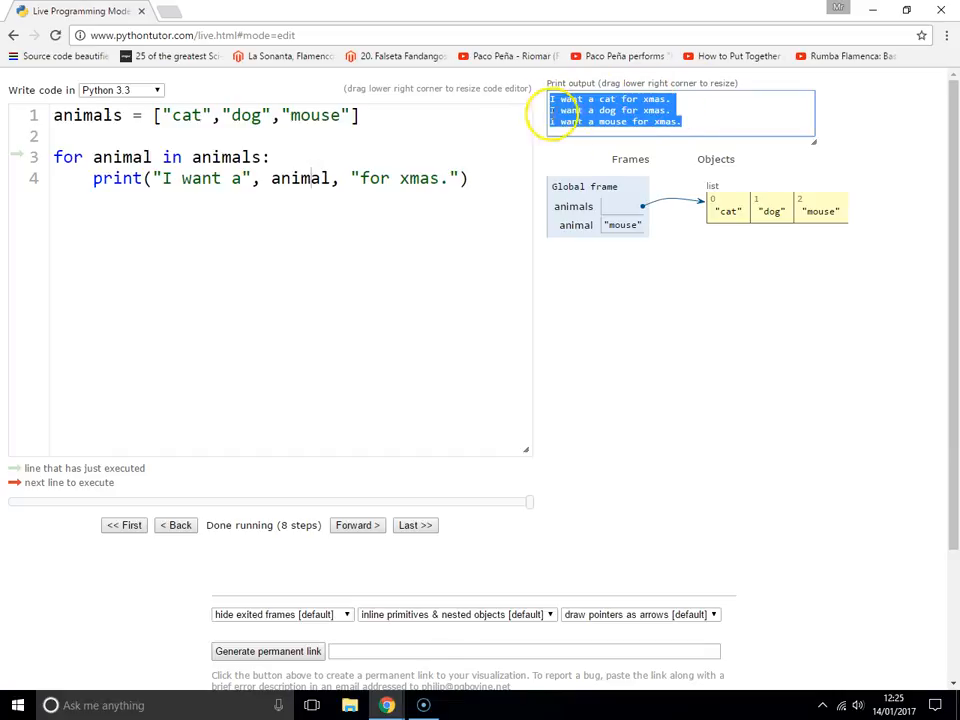
left_click(95, 157)
Rename the loop variable animal to x on lines 3 and 4, keeping the output unchanged.
left_click_drag(152, 157, 93, 157)
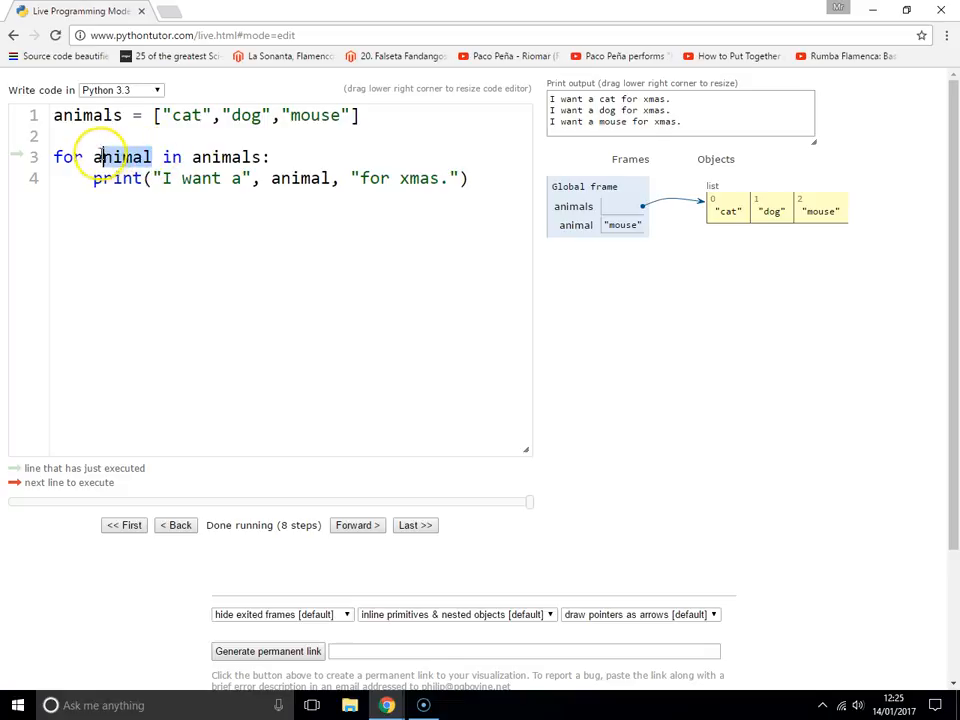
type("x")
double_click(299, 178)
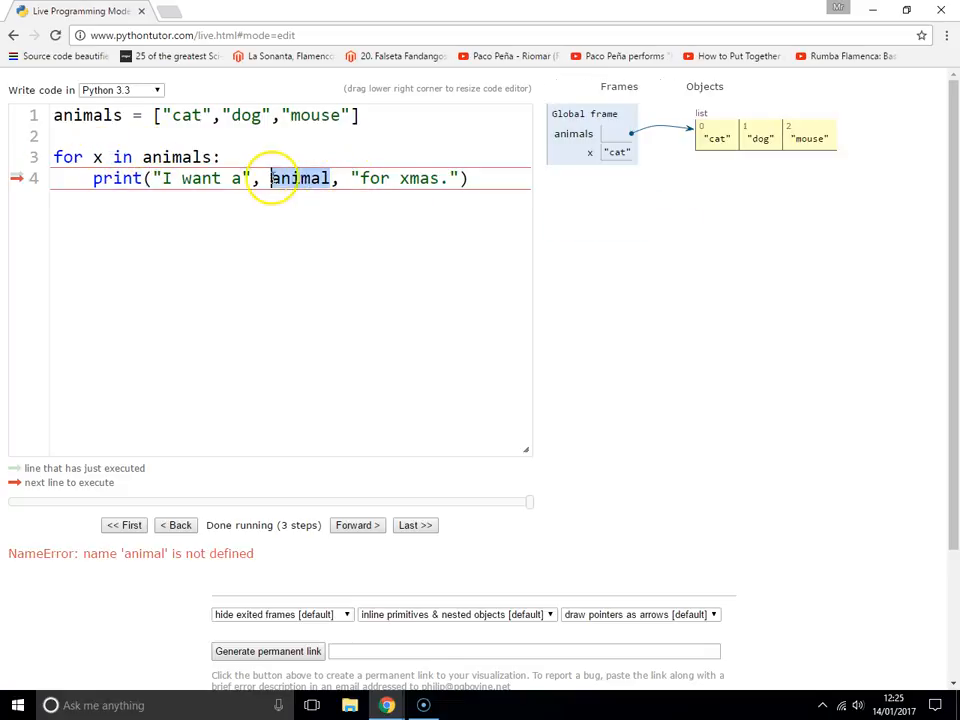
type("x")
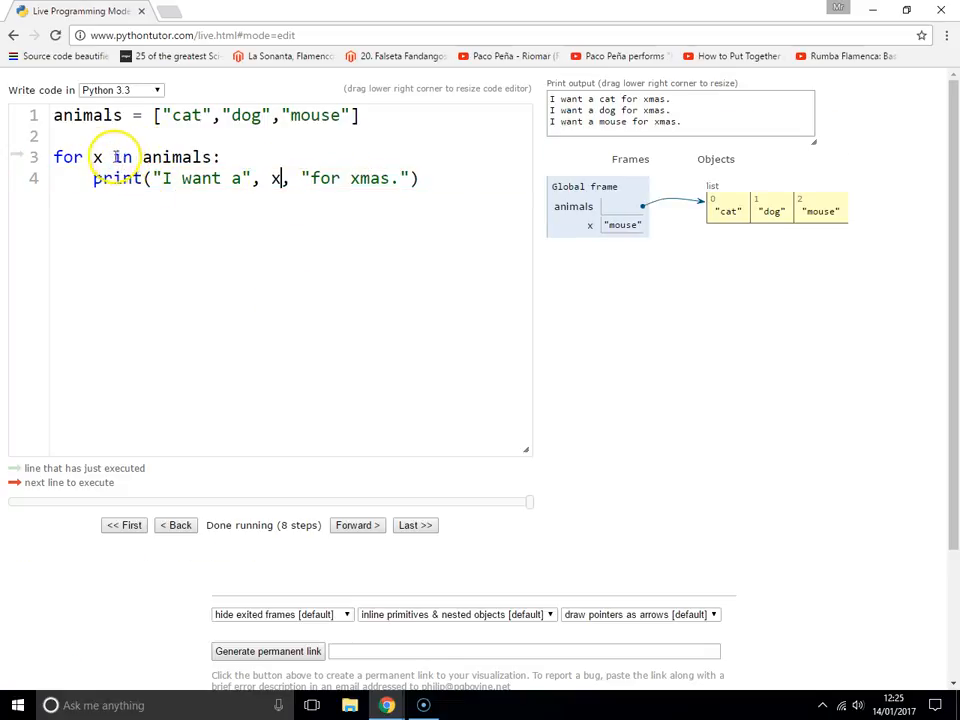
left_click(100, 157)
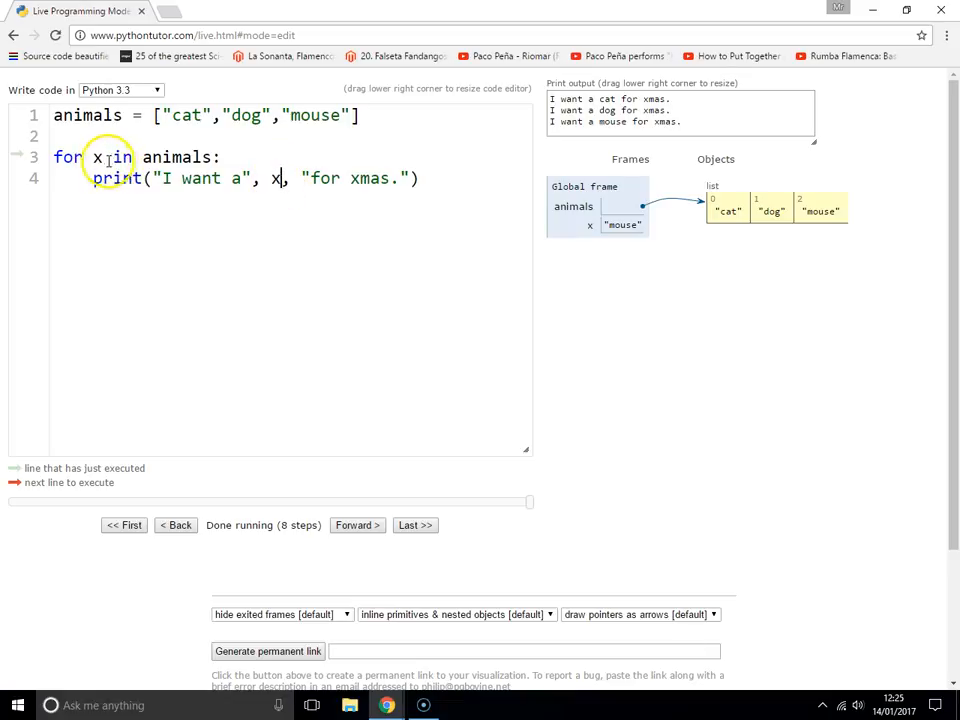
left_click(187, 115)
key("End")
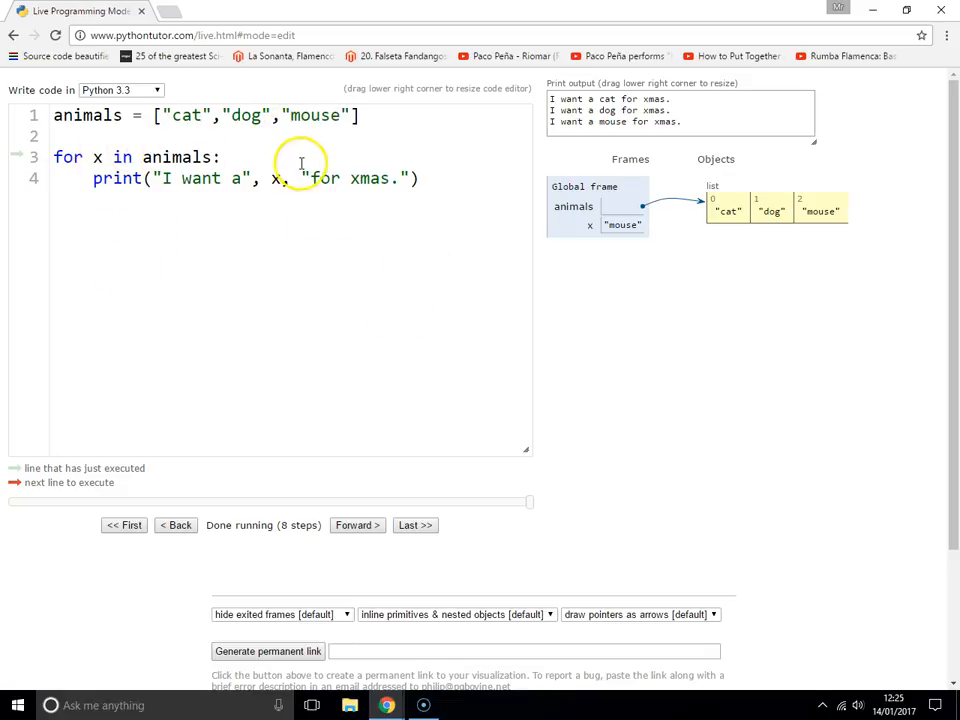
Highlight the whole print statement on line 4, then position at the loop variable x.
left_click(94, 178)
left_click_drag(93, 178, 460, 172)
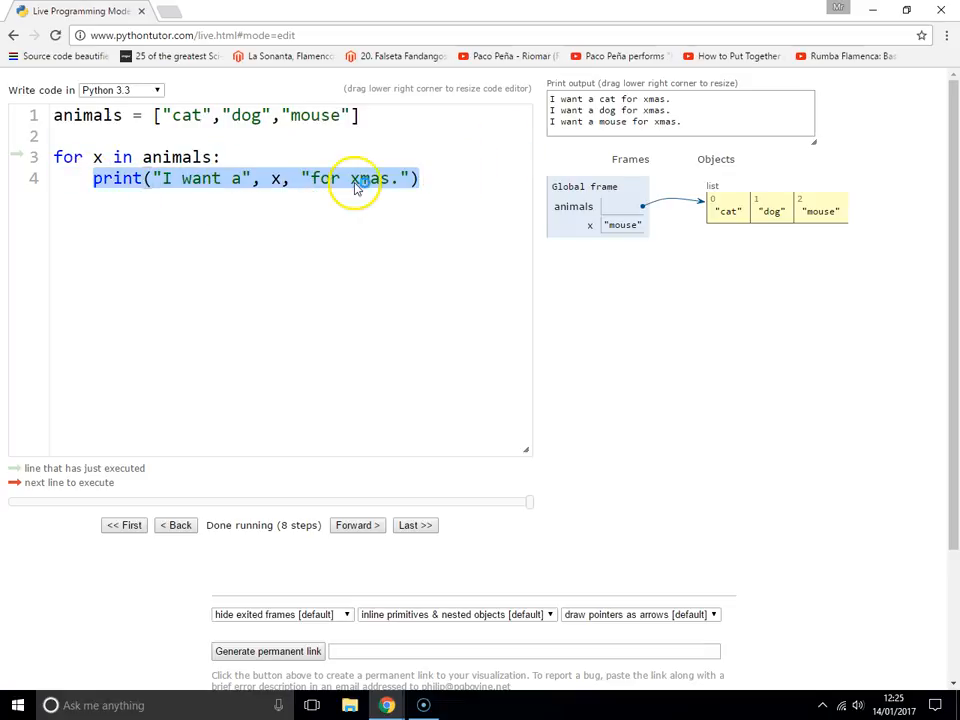
left_click(222, 178)
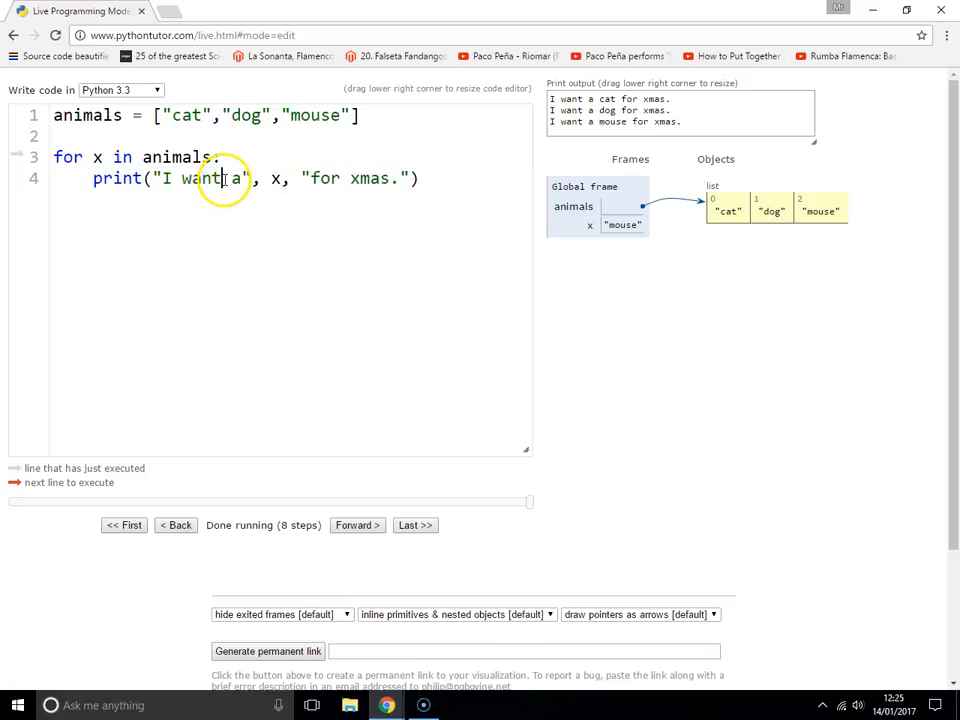
left_click(103, 157)
Rename x back to animal on lines 3 and 4 so the three xmas sentences still print.
key("BackSpace")
type("aim")
key("BackSpace")
key("BackSpace")
type("nimal")
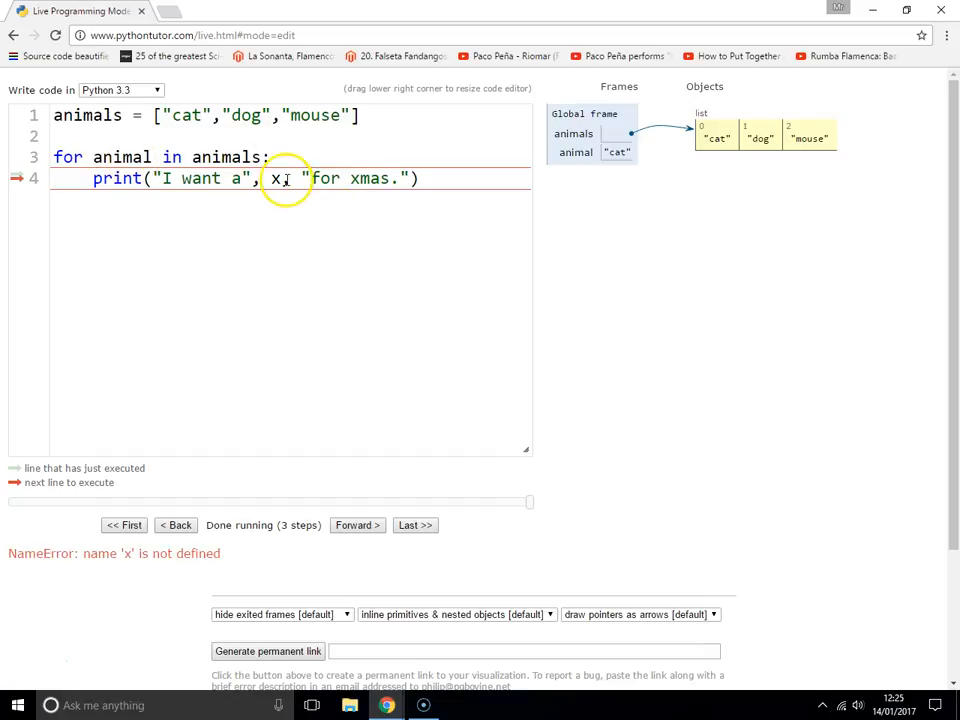
key("BackSpace")
type("animal")
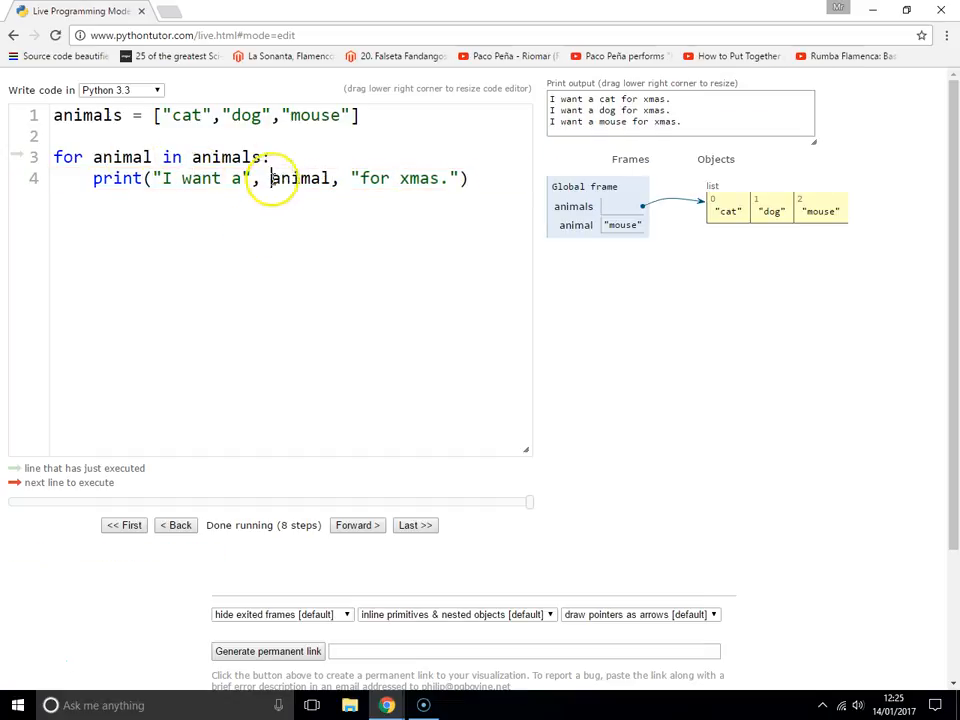
double_click(299, 178)
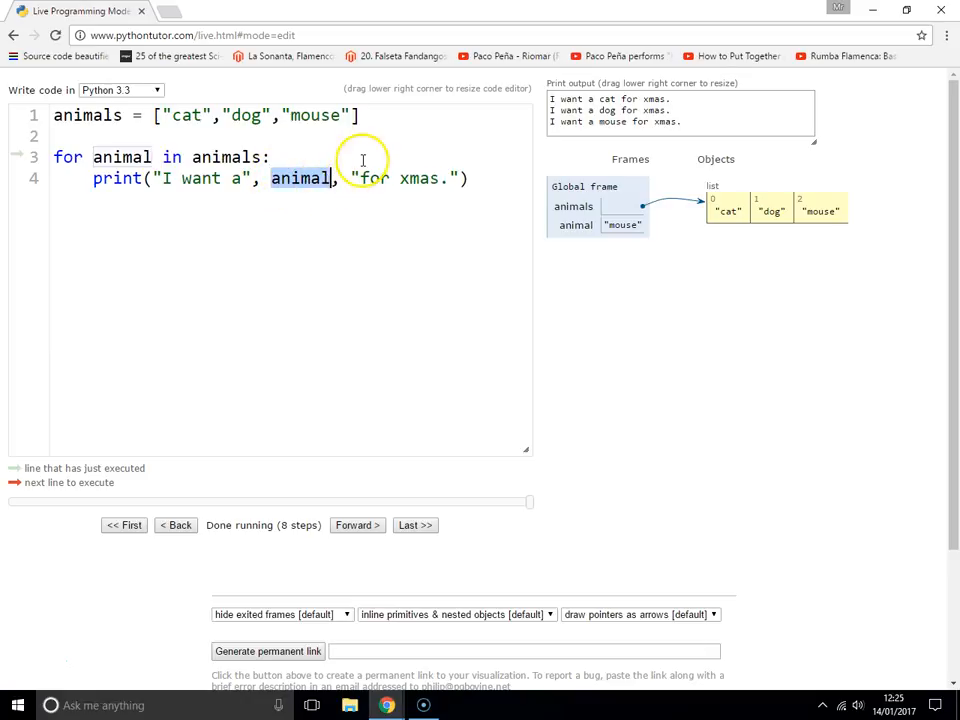
left_click(365, 178)
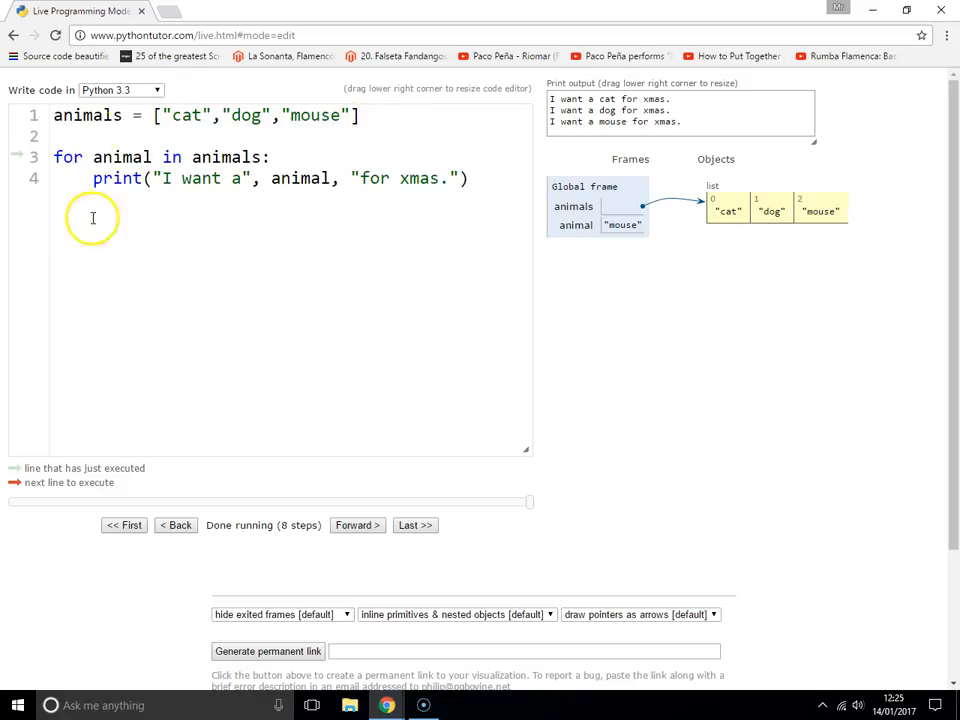
left_click_drag(510, 178, 26, 154)
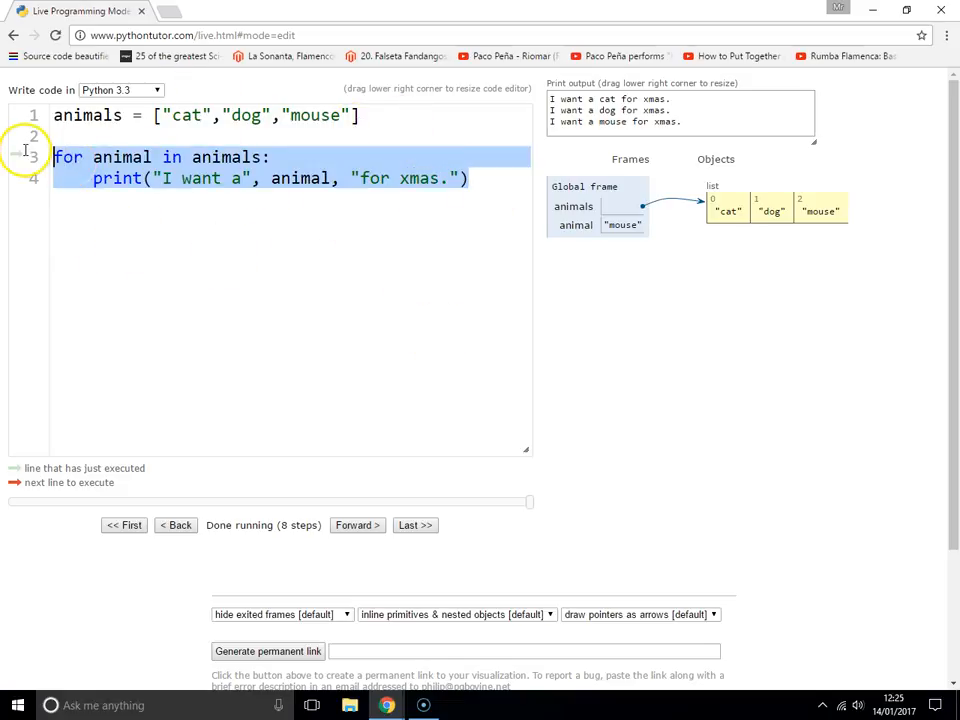
left_click(395, 186)
left_click(480, 178)
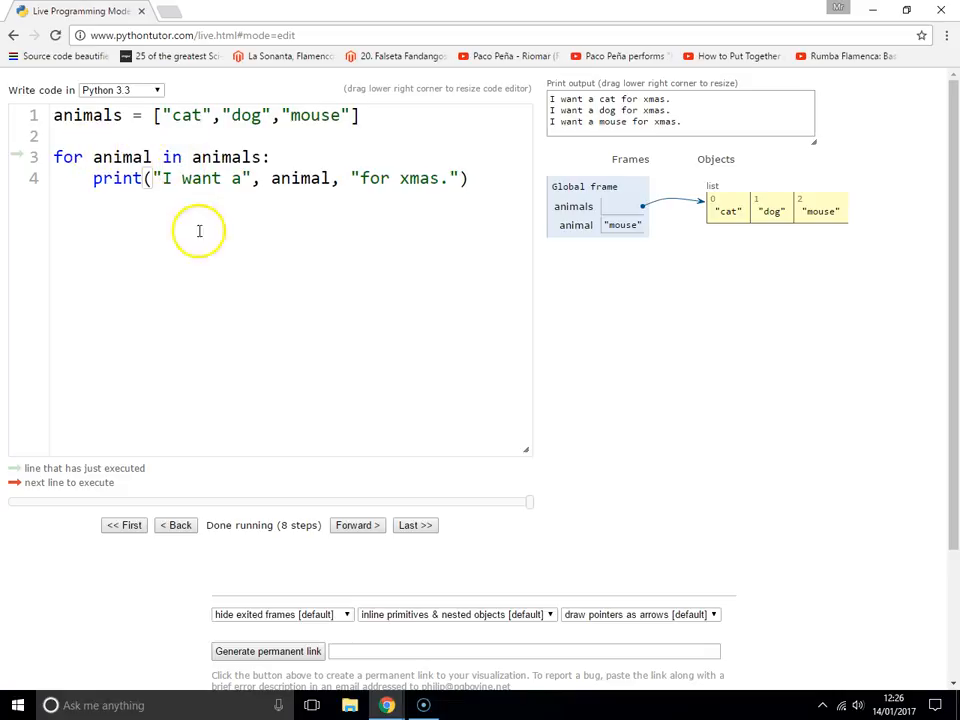